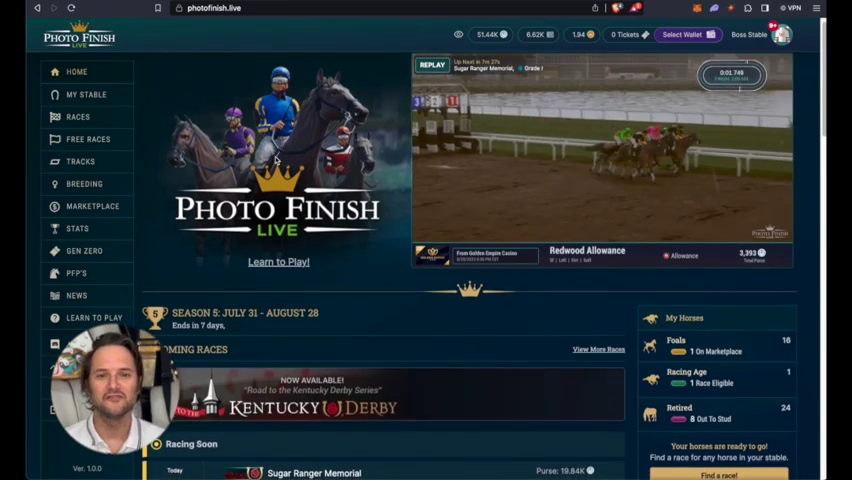
pyautogui.scroll(-1, 226, 210)
pyautogui.scroll(-3, 226, 198)
pyautogui.scroll(-3, 226, 198)
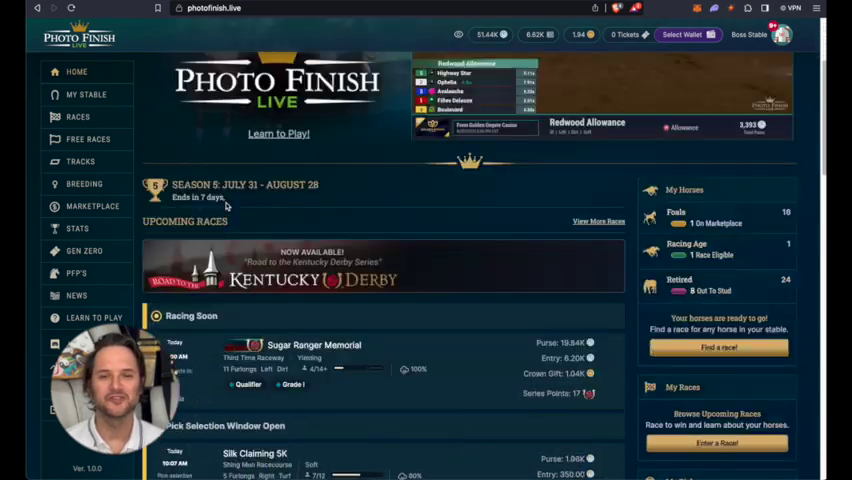
pyautogui.scroll(-3, 226, 198)
pyautogui.scroll(-2, 228, 207)
pyautogui.scroll(-1, 228, 207)
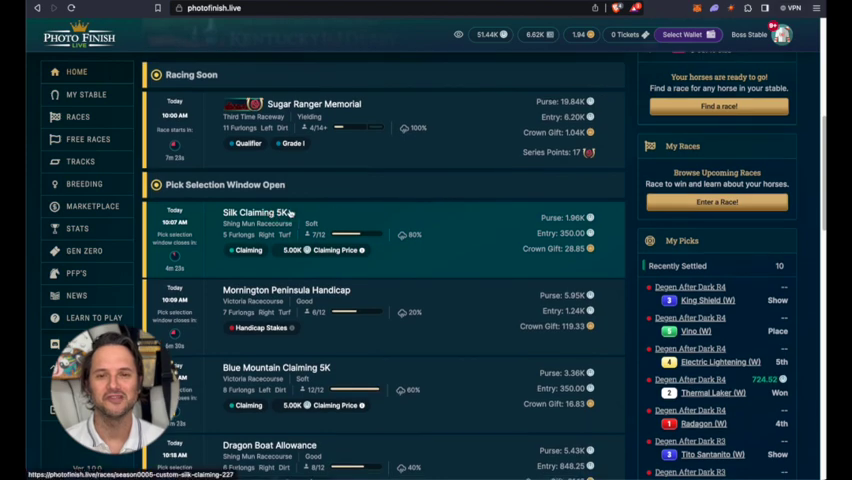
# Step: Open the Silk Claiming 5K race listed under Pick Selection Window Open
pyautogui.click(276, 213)
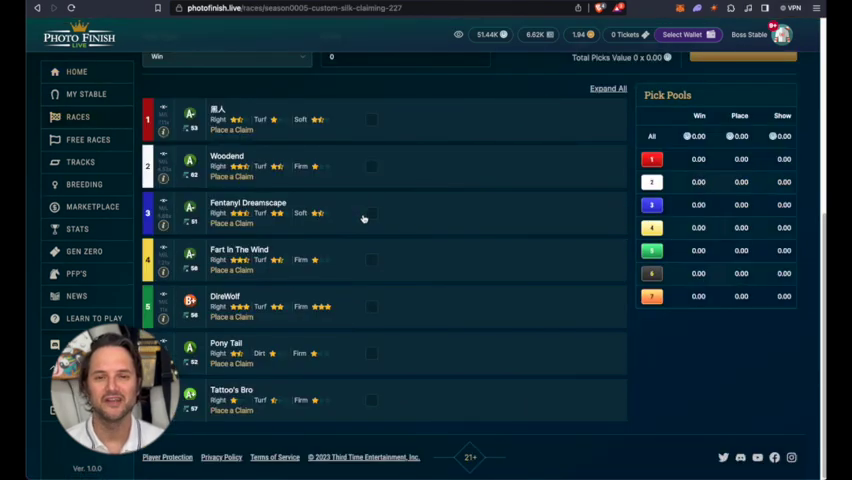
pyautogui.scroll(3, 364, 218)
pyautogui.scroll(3, 350, 240)
pyautogui.scroll(3, 340, 300)
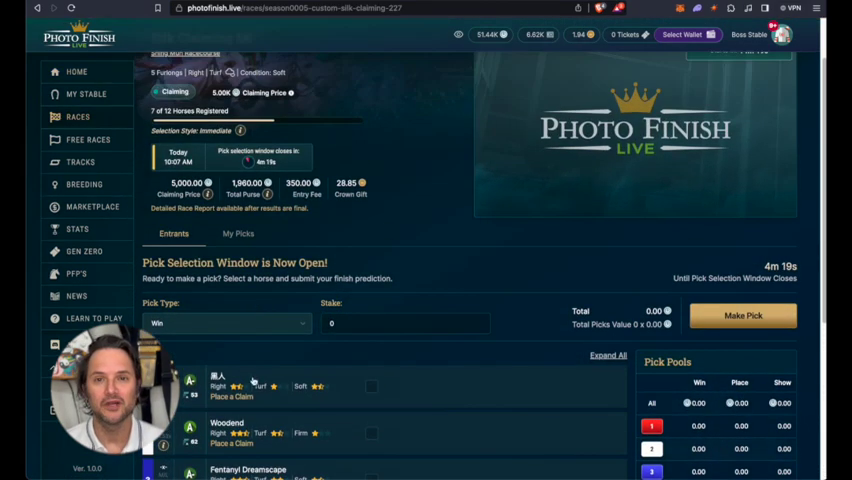
pyautogui.scroll(-4, 325, 351)
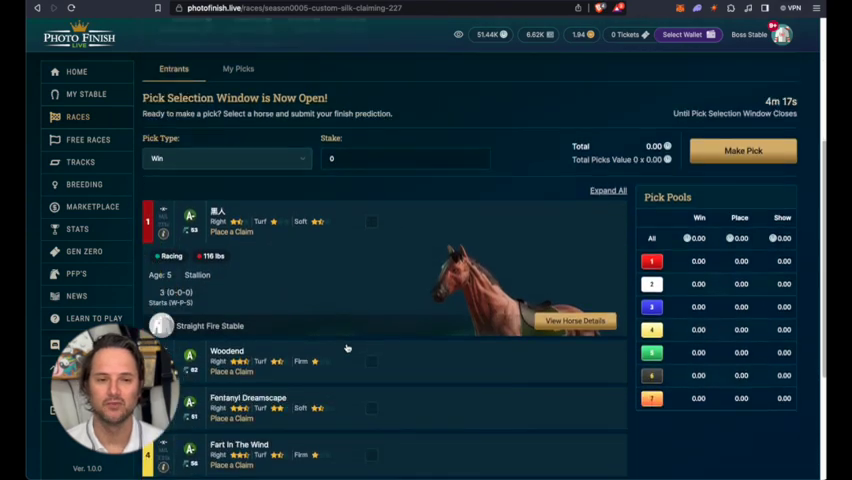
pyautogui.scroll(-3, 345, 345)
pyautogui.scroll(-3, 320, 335)
pyautogui.scroll(-3, 400, 300)
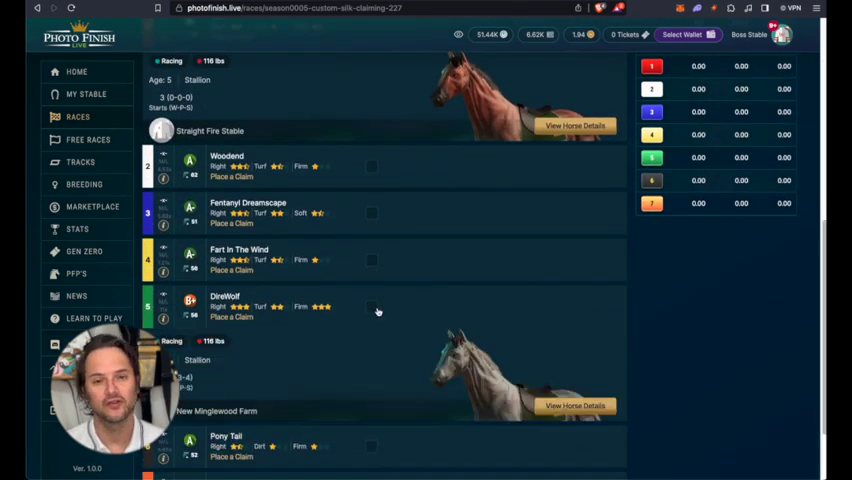
pyautogui.scroll(-3, 400, 300)
# Step: Open DireWolf's profile and view its Charts, Fleet Figures and Races tabs
pyautogui.click(574, 363)
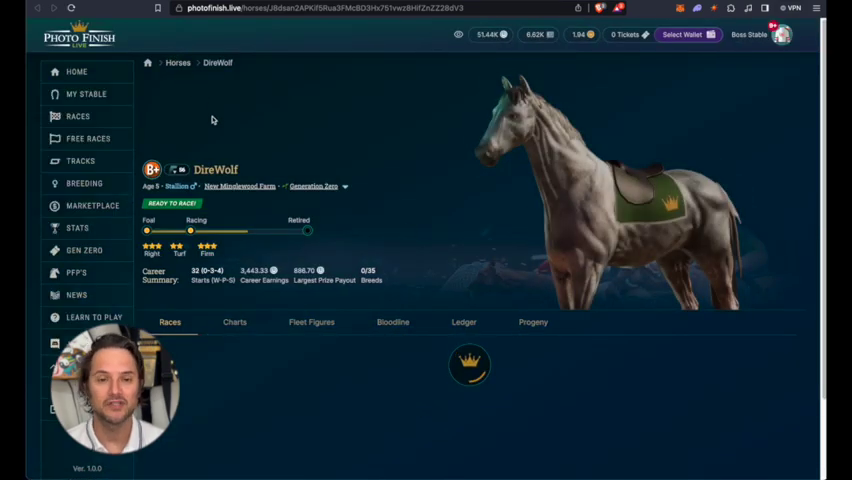
pyautogui.scroll(-3, 235, 192)
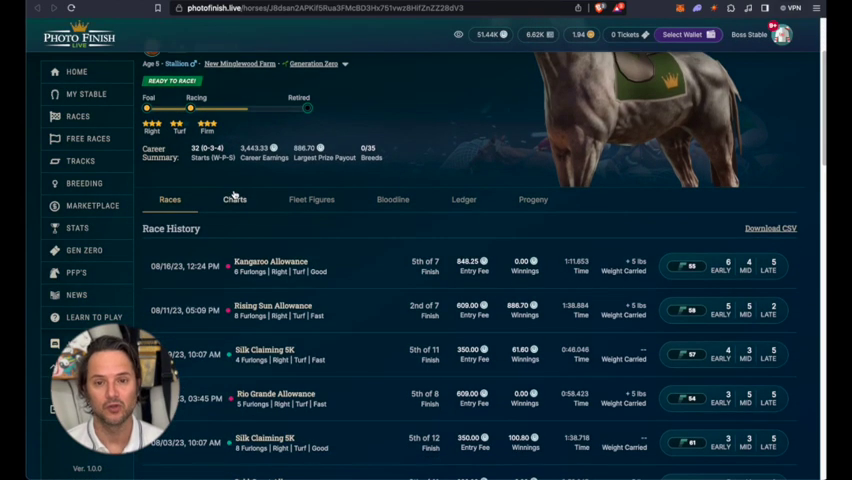
pyautogui.click(235, 197)
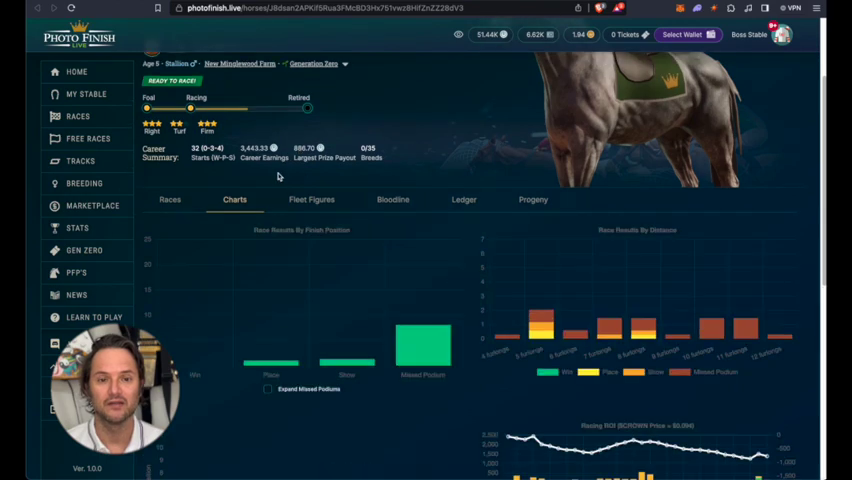
pyautogui.scroll(-3, 238, 188)
pyautogui.scroll(-2, 238, 188)
pyautogui.scroll(5, 238, 188)
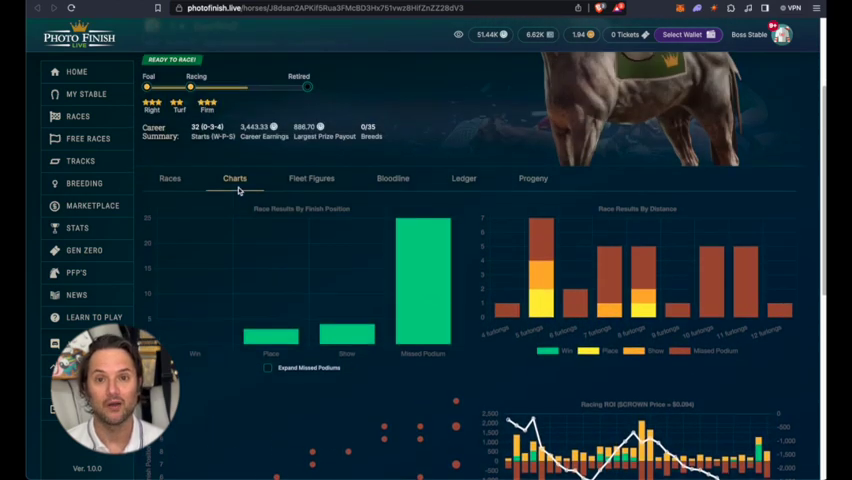
pyautogui.scroll(3, 238, 188)
pyautogui.click(310, 248)
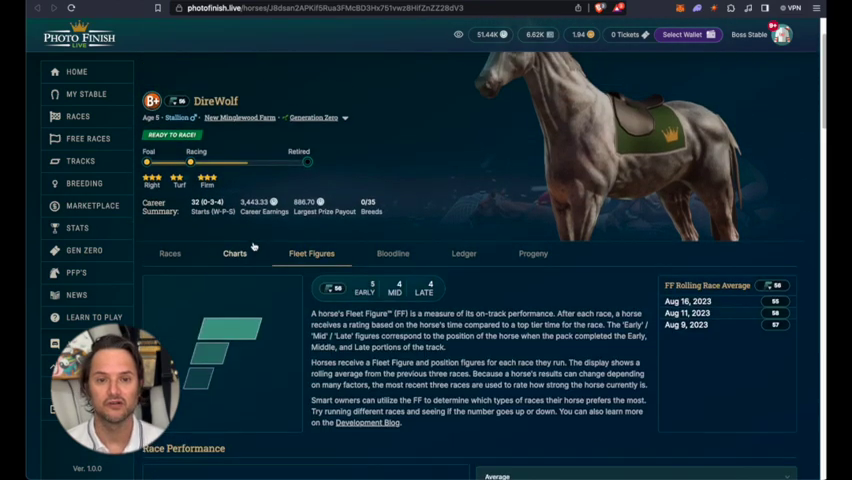
pyautogui.scroll(3, 295, 245)
pyautogui.click(171, 322)
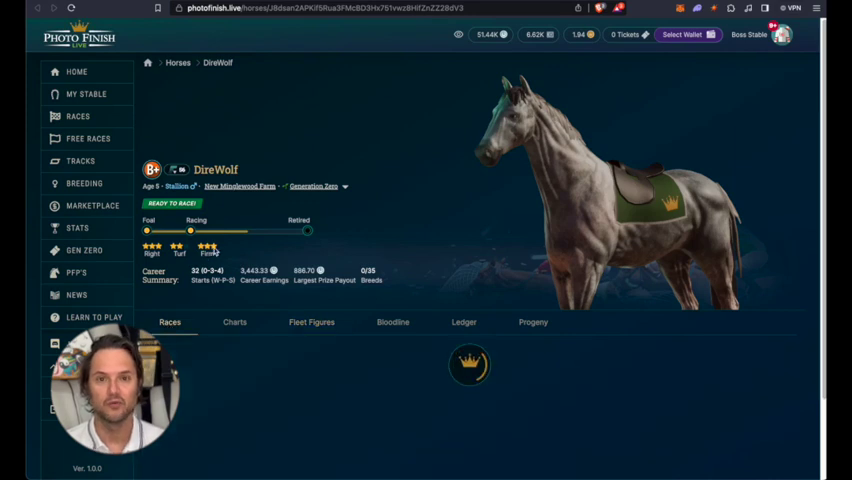
# Step: Visit the My Stable overview, then return to the home page
pyautogui.click(101, 95)
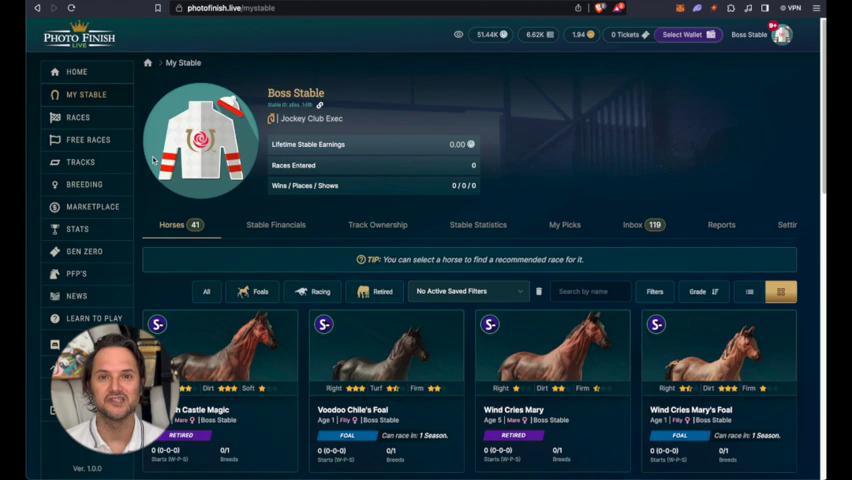
pyautogui.click(76, 71)
pyautogui.scroll(-2, 270, 260)
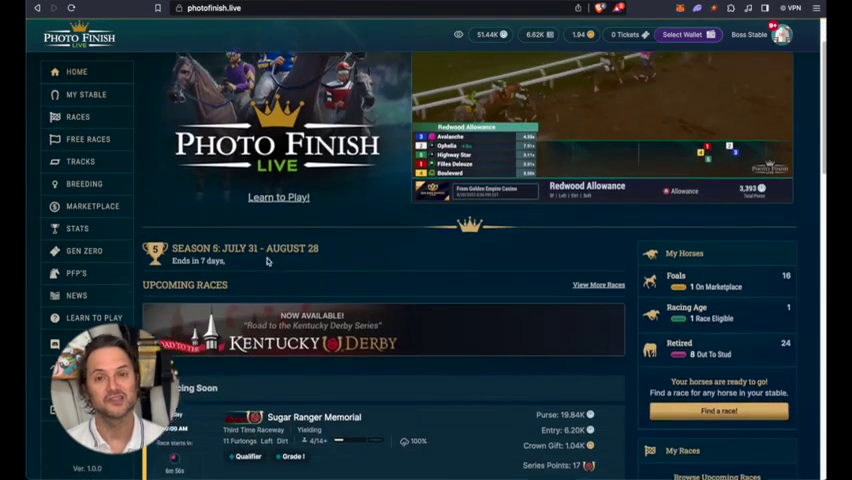
pyautogui.scroll(-3, 270, 261)
pyautogui.scroll(-2, 300, 230)
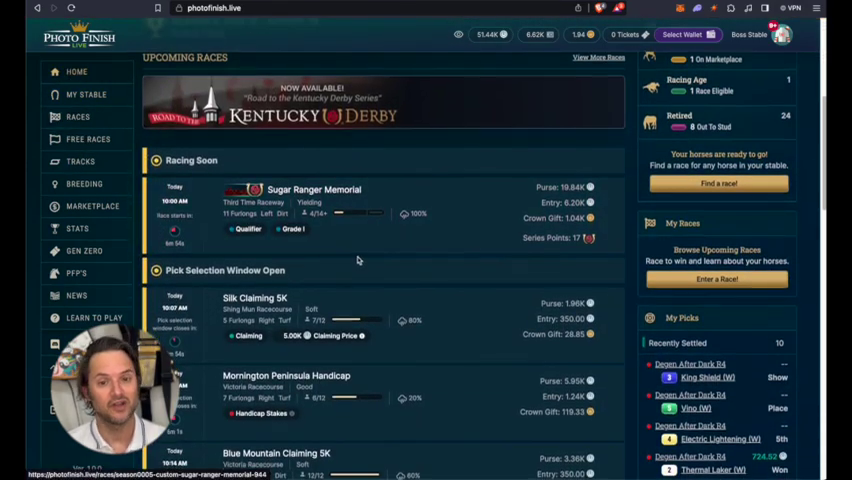
pyautogui.scroll(-2, 442, 188)
# Step: Open Sugar Ranger Memorial, then its Road to the Kentucky Derby series page
pyautogui.click(447, 181)
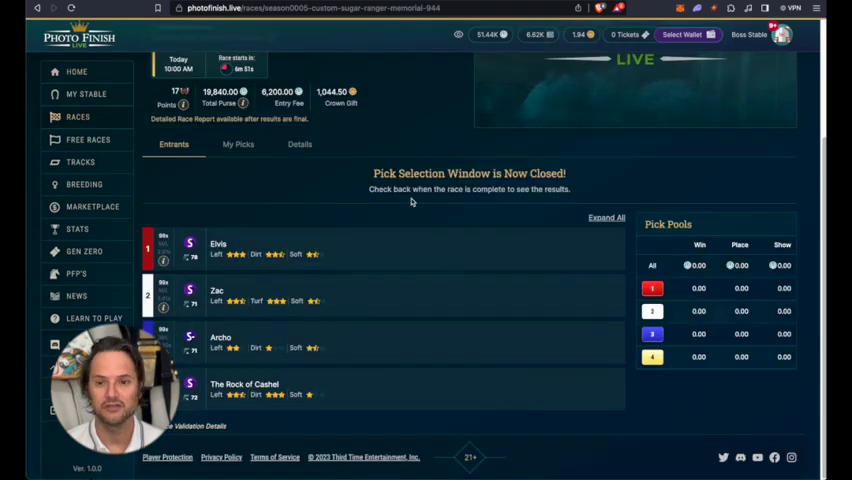
pyautogui.scroll(3, 410, 202)
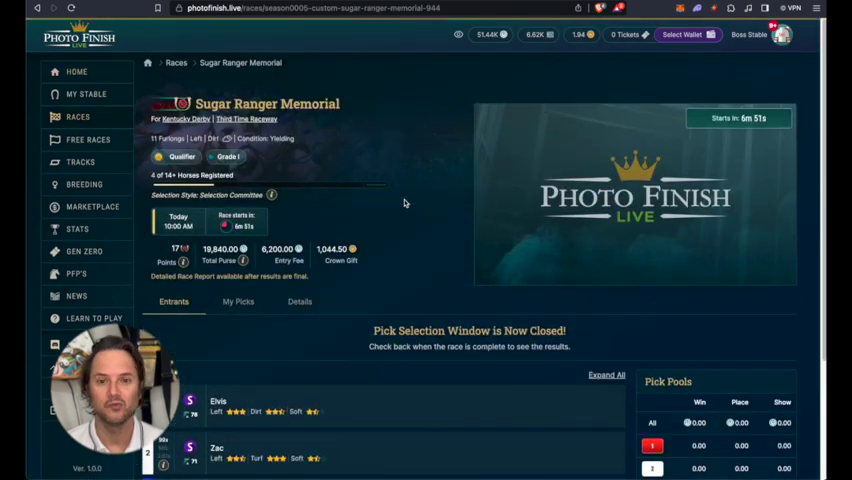
pyautogui.click(186, 119)
pyautogui.scroll(-3, 430, 200)
pyautogui.scroll(-2, 430, 243)
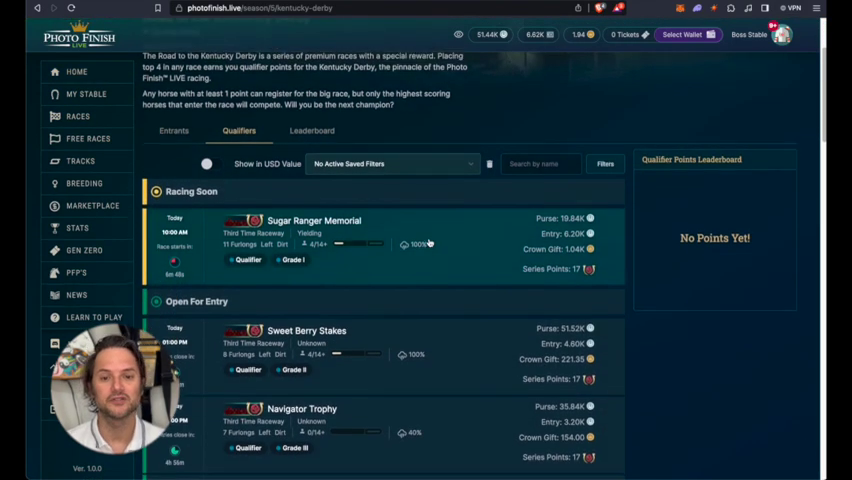
pyautogui.scroll(-3, 430, 243)
pyautogui.scroll(-3, 430, 243)
pyautogui.scroll(-3, 430, 243)
pyautogui.scroll(-2, 430, 245)
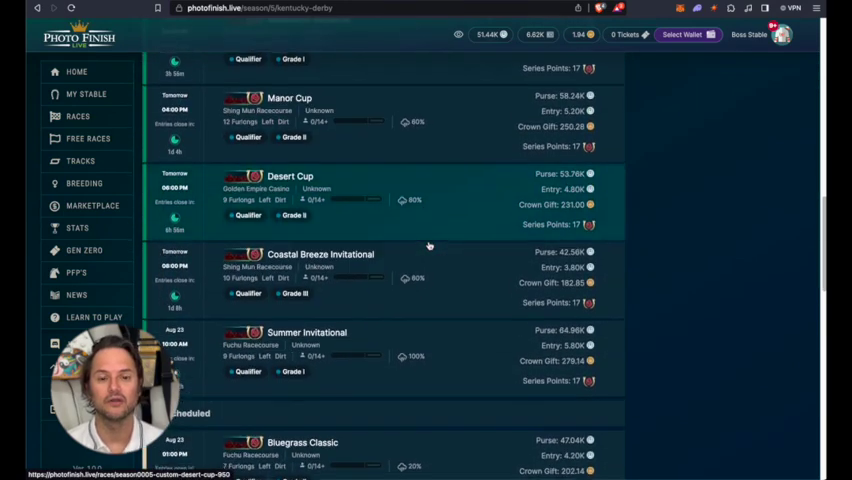
pyautogui.scroll(-3, 429, 245)
pyautogui.scroll(5, 415, 250)
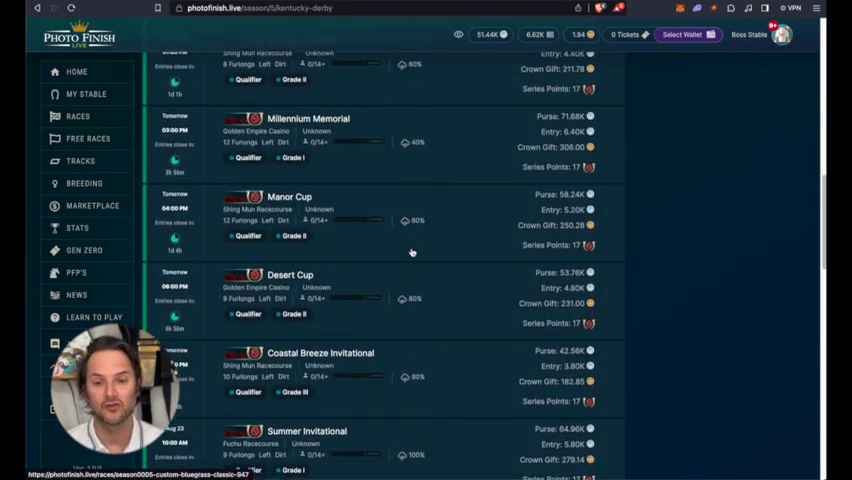
pyautogui.scroll(3, 411, 252)
pyautogui.scroll(3, 411, 252)
pyautogui.scroll(5, 411, 252)
pyautogui.scroll(2, 411, 252)
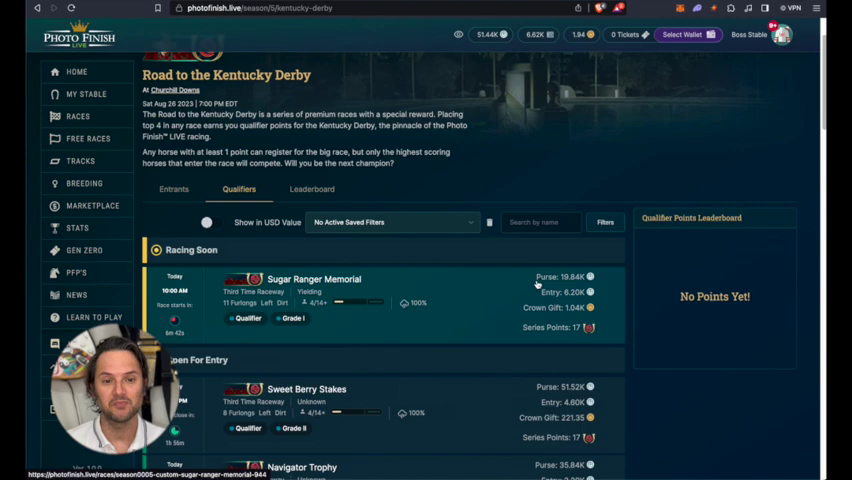
# Step: Show marketplace horses as a list sorted by Biggest Prize (Highest to Lowest)
pyautogui.click(82, 207)
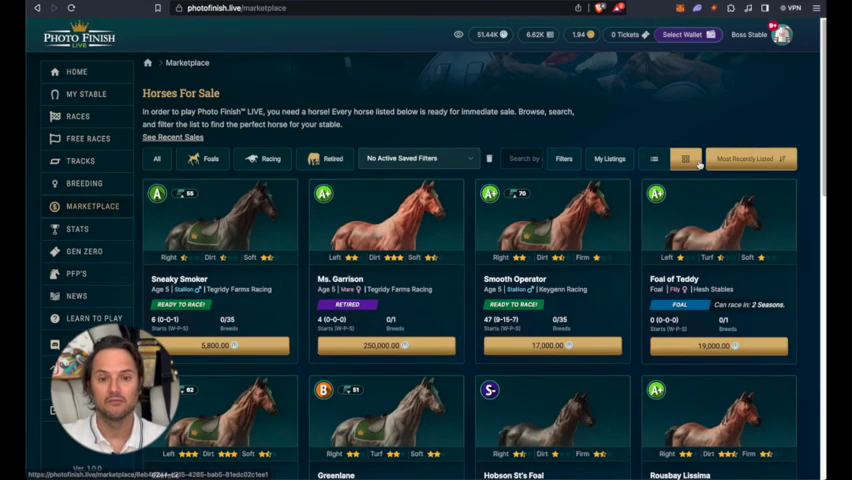
pyautogui.click(657, 160)
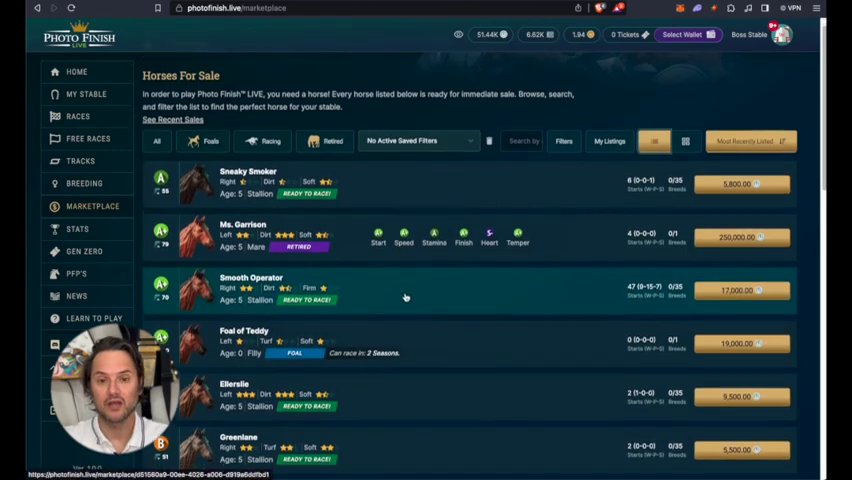
pyautogui.scroll(-2, 407, 293)
pyautogui.scroll(-3, 407, 293)
pyautogui.scroll(-3, 407, 293)
pyautogui.scroll(-1, 407, 293)
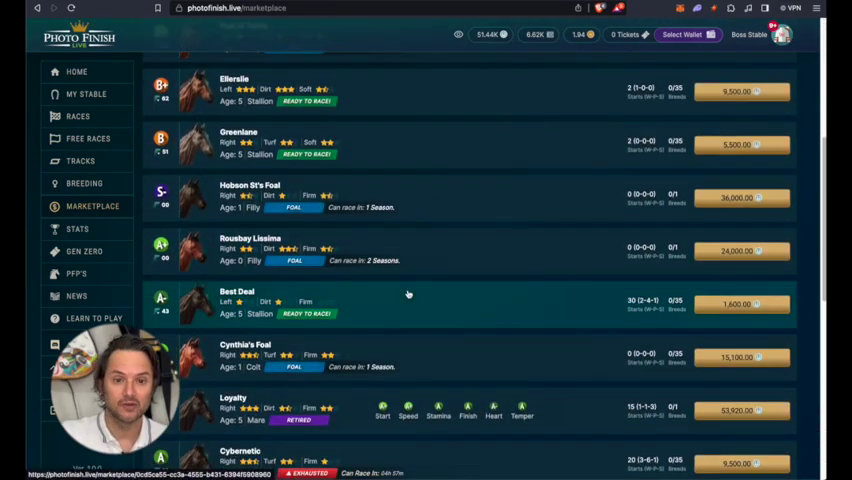
pyautogui.scroll(-1, 407, 293)
pyautogui.scroll(-2, 407, 293)
pyautogui.scroll(-3, 407, 293)
pyautogui.scroll(1, 500, 305)
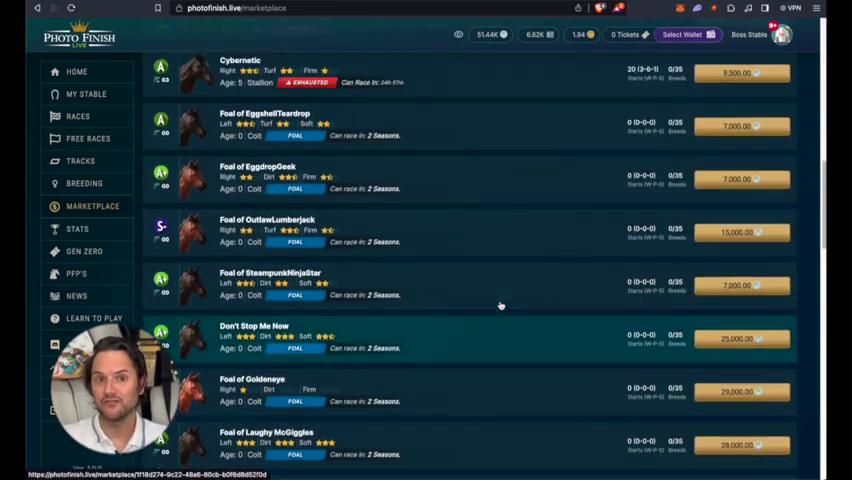
pyautogui.scroll(4, 500, 305)
pyautogui.scroll(3, 500, 305)
pyautogui.scroll(3, 500, 305)
pyautogui.scroll(2, 560, 248)
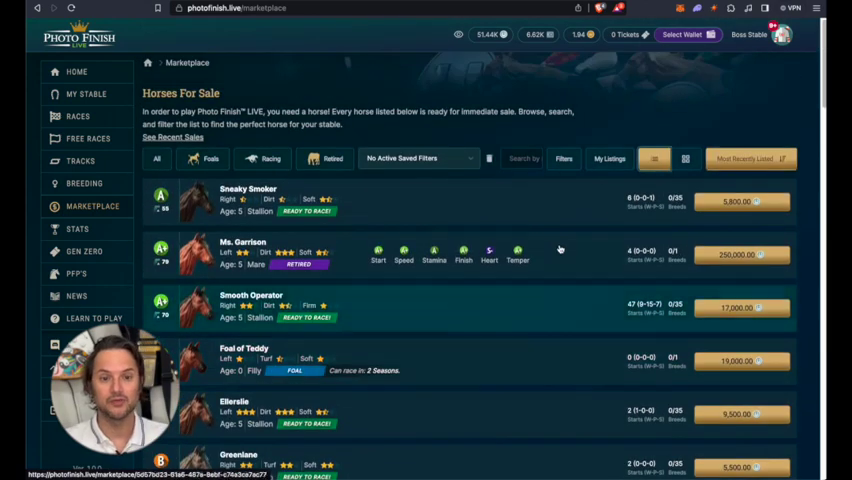
pyautogui.click(741, 160)
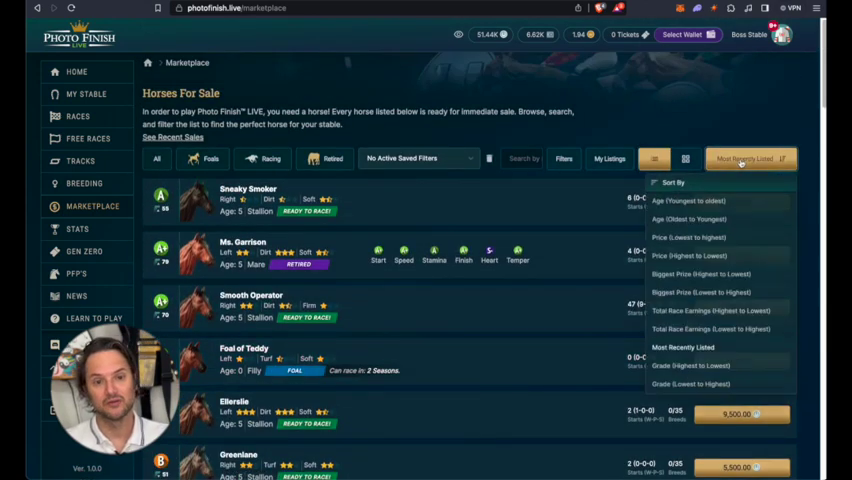
pyautogui.click(682, 276)
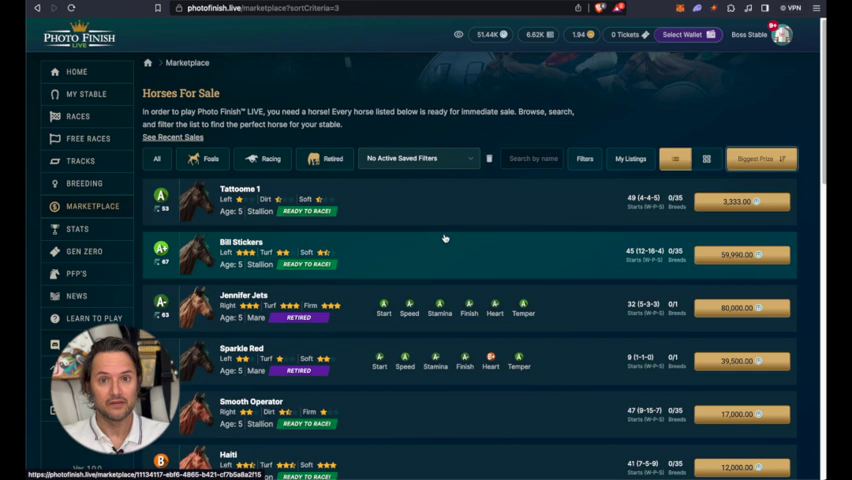
# Step: View Tattoome 1's Bloodline and Fleet Figures, then Voodoo Chile's Foal from My Stable
pyautogui.click(369, 211)
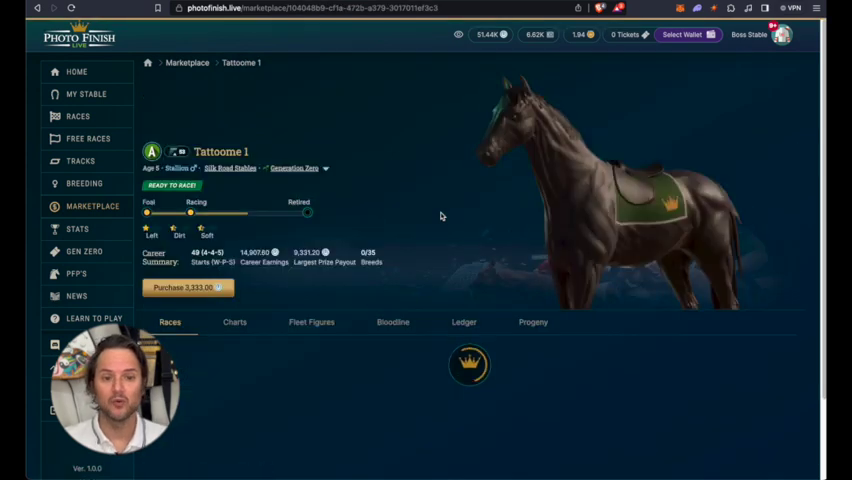
pyautogui.scroll(-3, 443, 218)
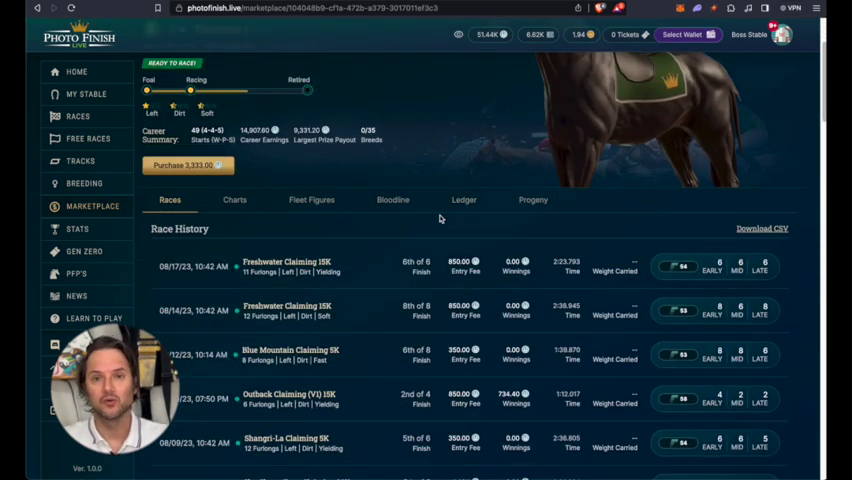
pyautogui.click(397, 201)
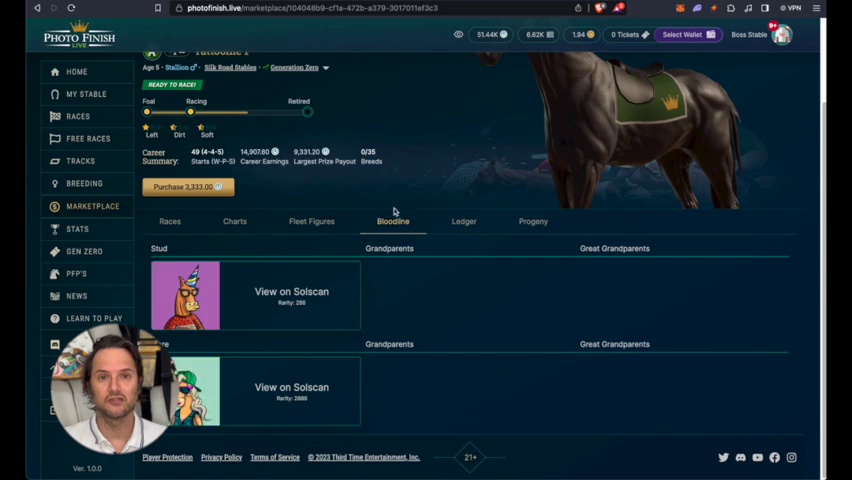
pyautogui.scroll(1, 330, 222)
pyautogui.click(321, 239)
pyautogui.scroll(-5, 420, 256)
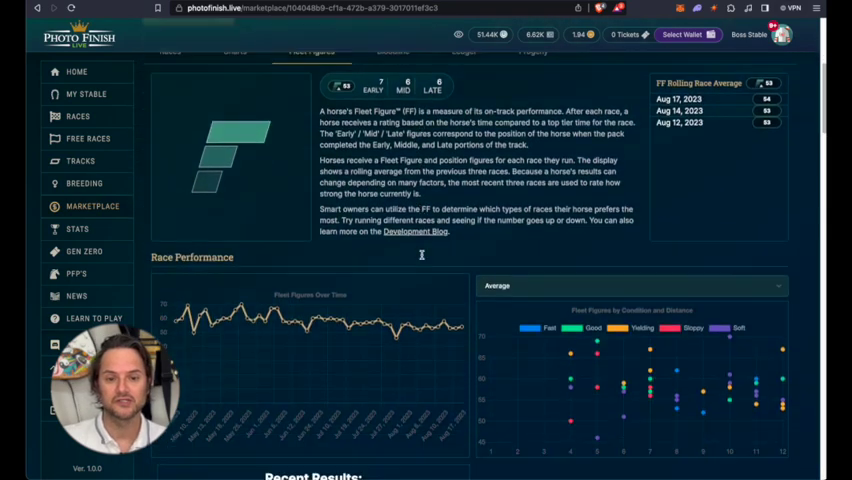
pyautogui.scroll(-2, 424, 254)
pyautogui.scroll(-1, 426, 253)
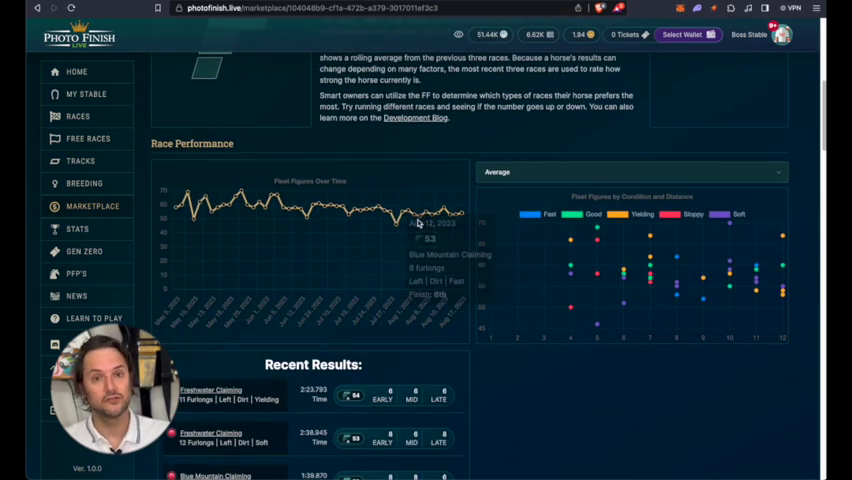
pyautogui.scroll(8, 196, 262)
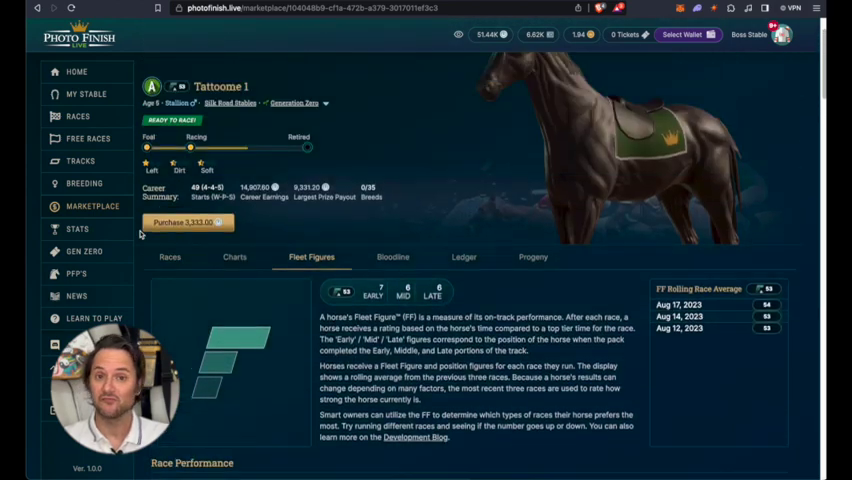
pyautogui.click(84, 94)
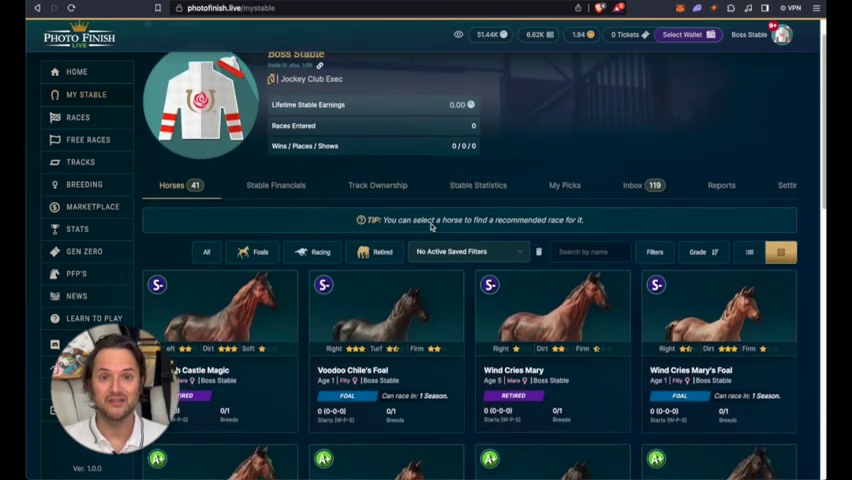
pyautogui.scroll(-2, 405, 248)
pyautogui.click(405, 248)
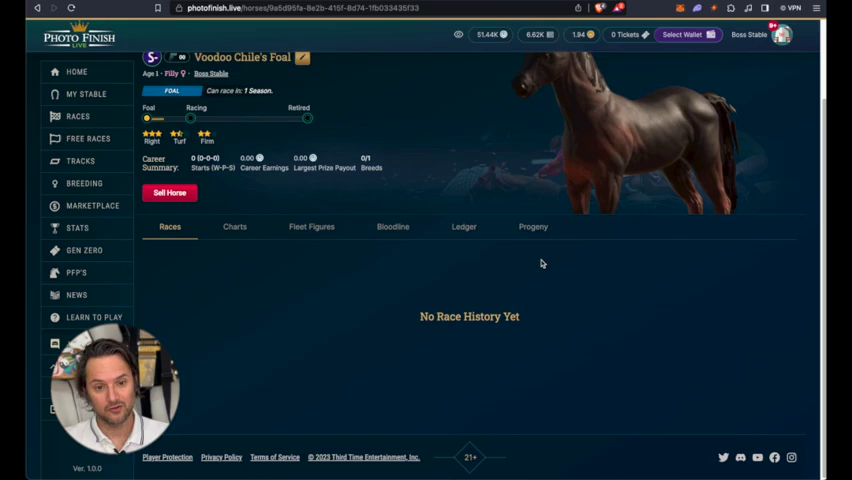
pyautogui.scroll(1, 542, 263)
# Step: Read the $CROWN Medium article, then return to the Photo Finish home page
pyautogui.hotkey('ctrl', 'Tab')
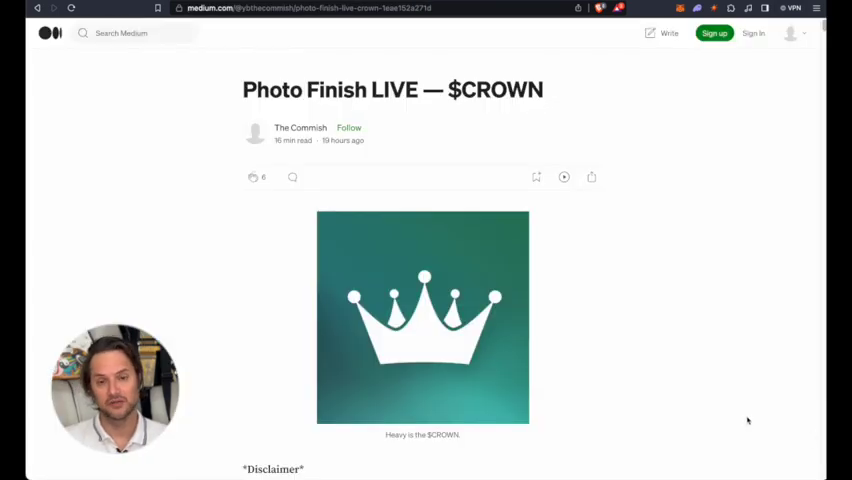
pyautogui.scroll(-3, 747, 421)
pyautogui.scroll(-2, 750, 421)
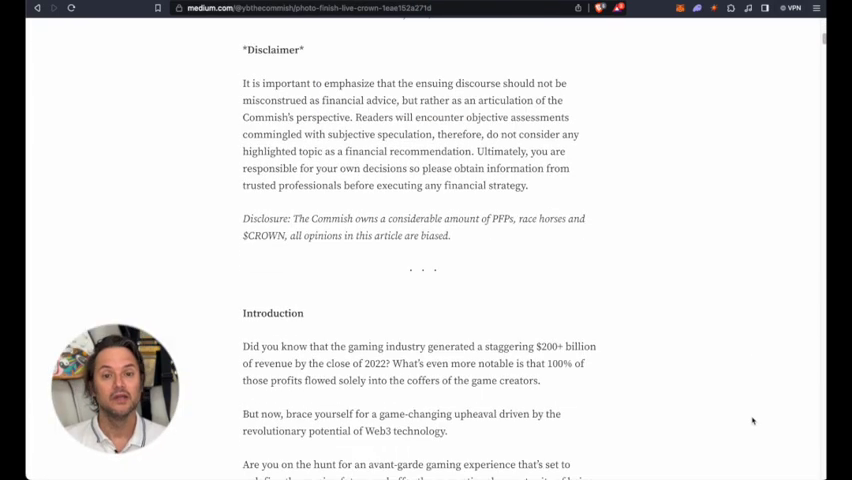
pyautogui.scroll(-4, 753, 421)
pyautogui.scroll(-3, 753, 421)
pyautogui.scroll(-5, 753, 421)
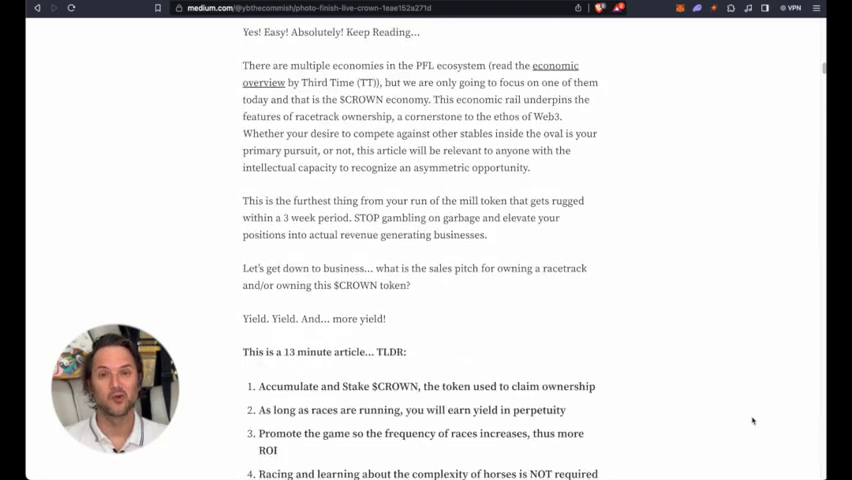
pyautogui.scroll(-5, 753, 421)
pyautogui.scroll(-5, 753, 421)
pyautogui.scroll(-5, 753, 421)
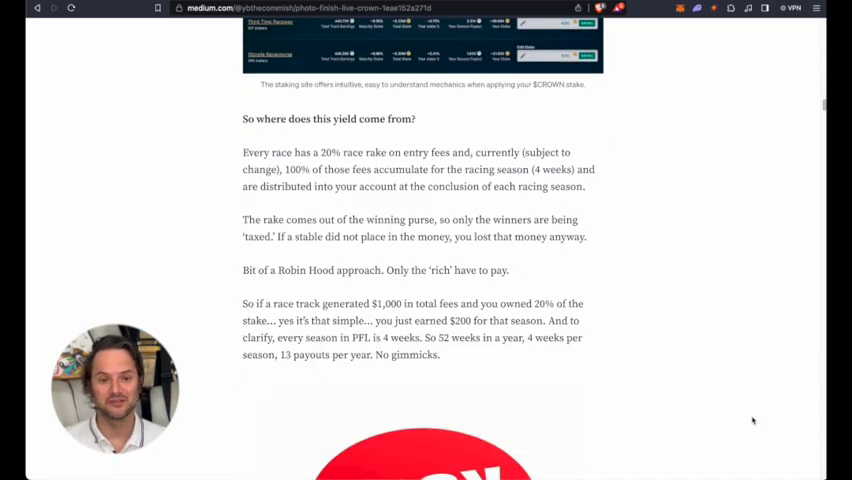
pyautogui.scroll(-3, 753, 421)
pyautogui.scroll(-2, 753, 421)
pyautogui.scroll(-6, 753, 421)
pyautogui.scroll(-4, 753, 421)
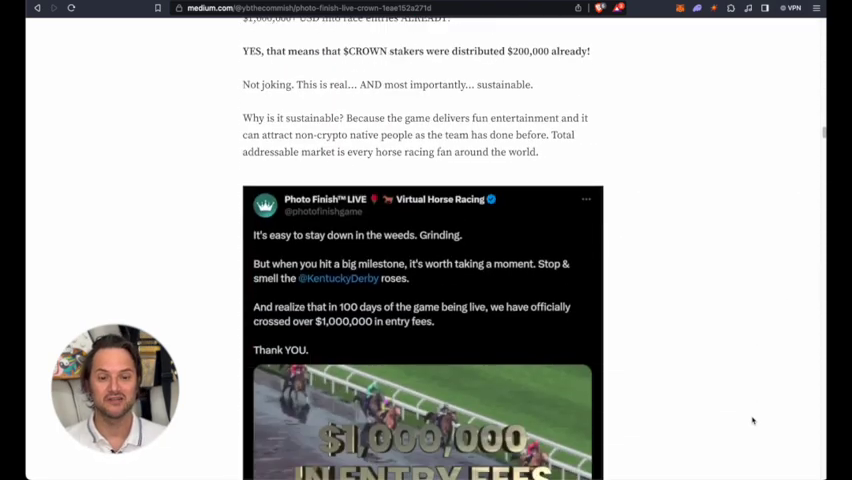
pyautogui.scroll(-3, 753, 421)
pyautogui.scroll(-6, 753, 421)
pyautogui.scroll(-3, 753, 421)
pyautogui.scroll(-5, 753, 421)
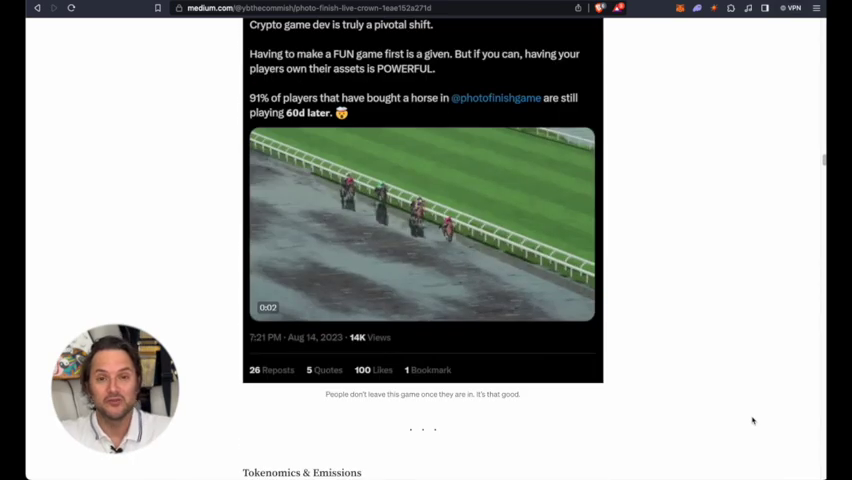
pyautogui.scroll(-4, 753, 421)
pyautogui.scroll(-5, 753, 421)
pyautogui.scroll(-5, 753, 421)
pyautogui.scroll(-3, 753, 421)
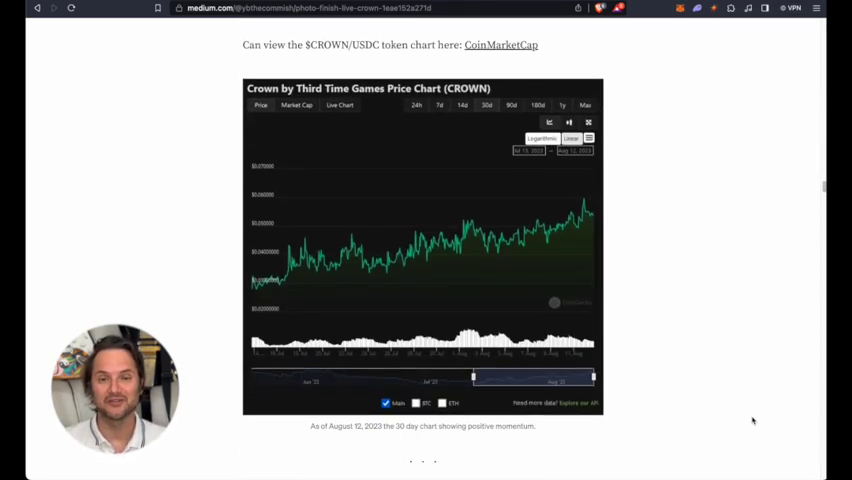
pyautogui.scroll(-8, 754, 413)
pyautogui.scroll(-1, 680, 110)
pyautogui.scroll(-6, 680, 110)
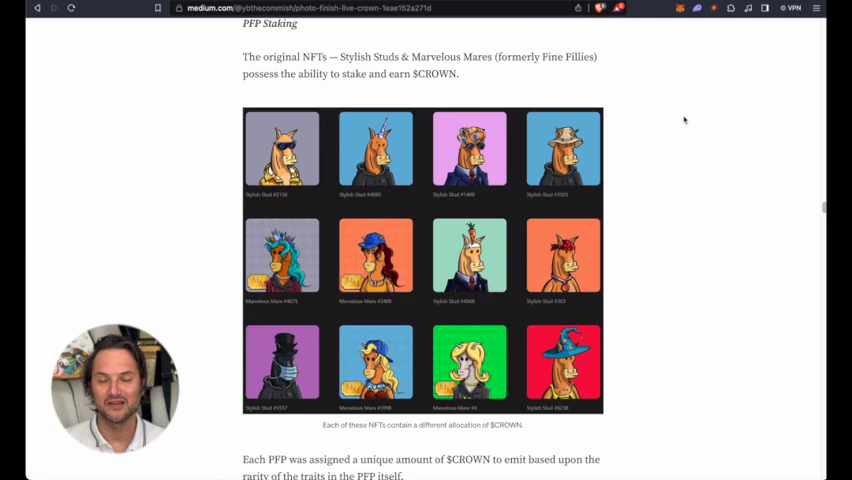
pyautogui.scroll(-6, 655, 90)
pyautogui.scroll(-1, 655, 90)
pyautogui.hotkey('ctrl', 'Tab')
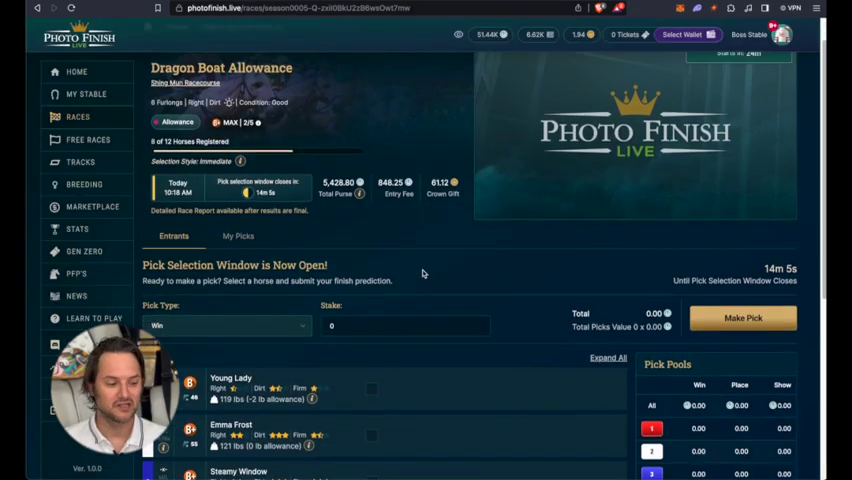
pyautogui.scroll(-3, 420, 270)
pyautogui.scroll(-2, 420, 270)
pyautogui.scroll(-5, 418, 276)
pyautogui.scroll(-1, 418, 276)
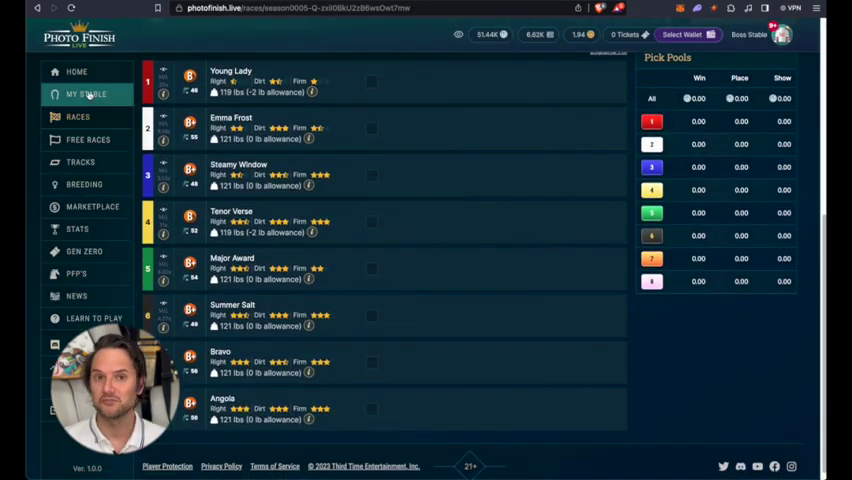
pyautogui.click(77, 72)
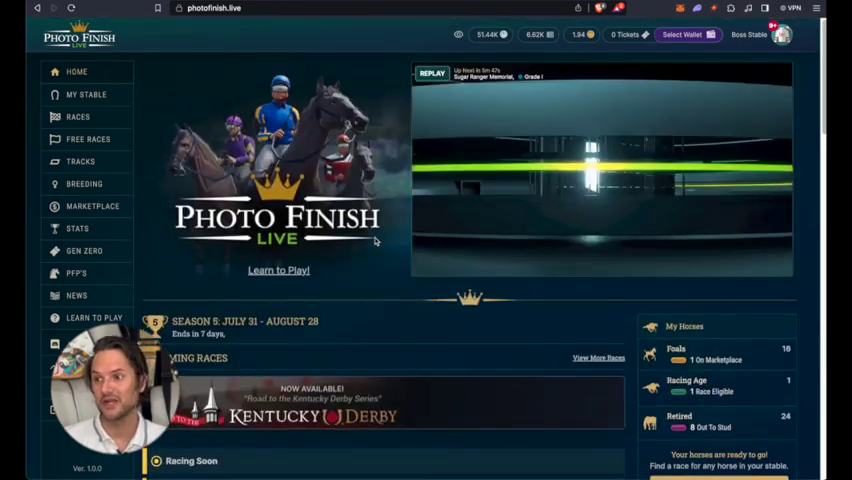
# Step: Open Emerald City Handicap from Race History and enlarge its replay in Theater mode
pyautogui.click(77, 116)
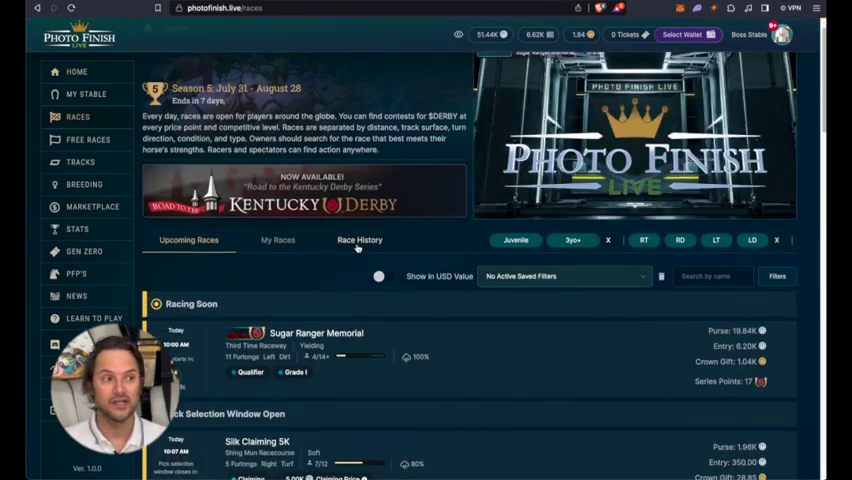
pyautogui.click(357, 243)
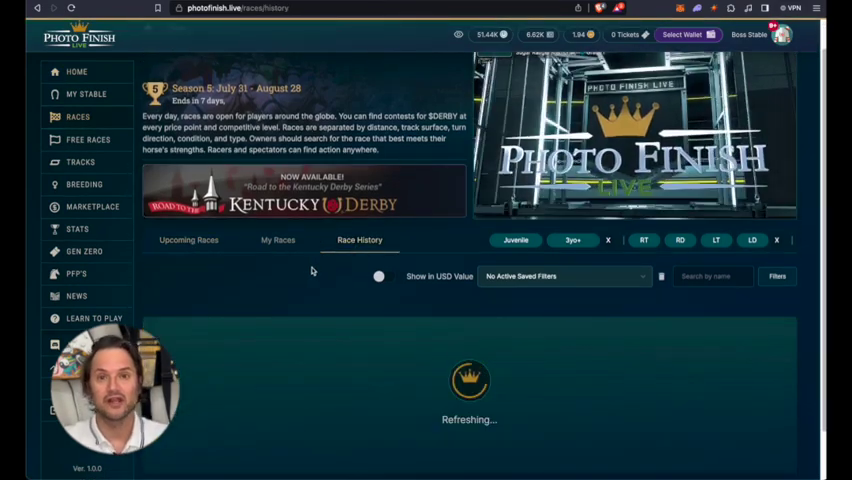
pyautogui.scroll(-5, 304, 265)
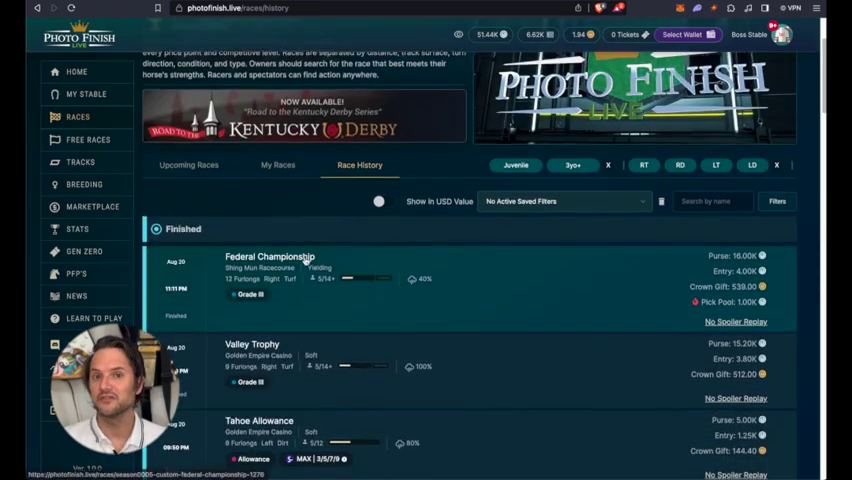
pyautogui.scroll(-5, 304, 265)
pyautogui.scroll(-2, 306, 262)
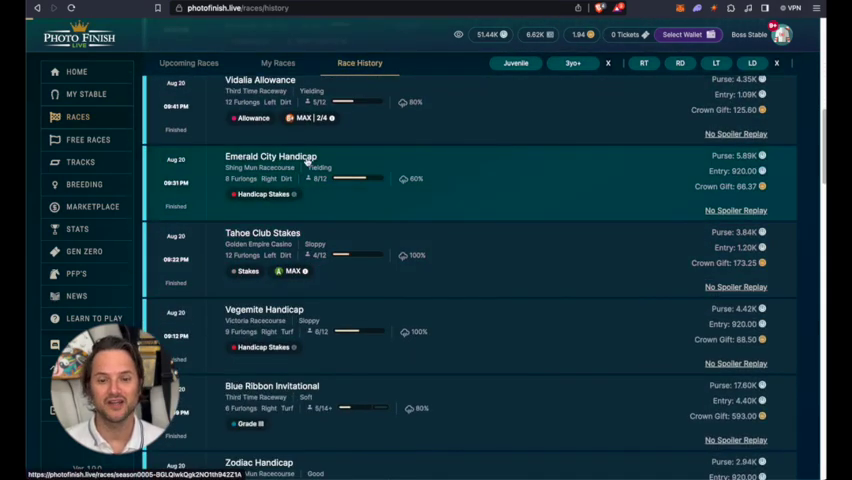
pyautogui.click(306, 163)
pyautogui.scroll(3, 425, 263)
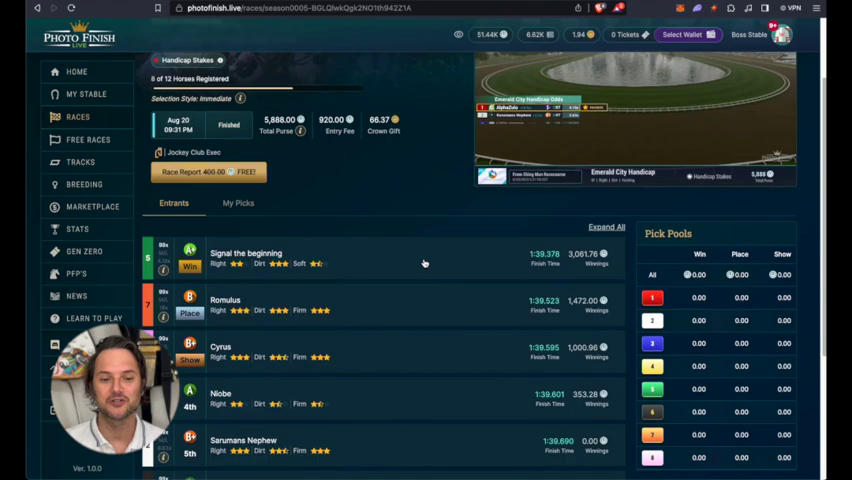
pyautogui.scroll(3, 425, 263)
pyautogui.click(733, 272)
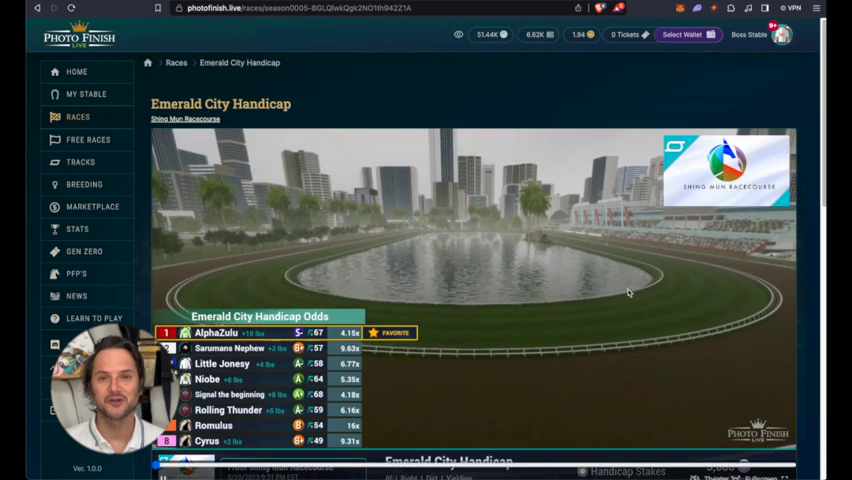